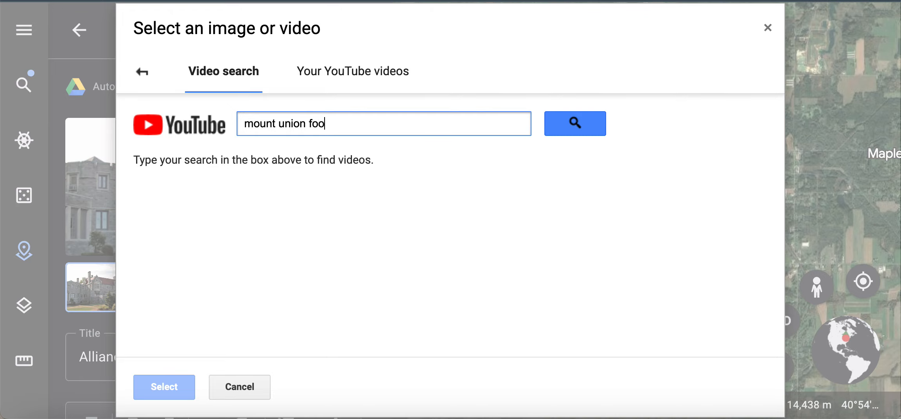
# Step: Attach the Mount Union vs North Central highlights video from the Mount Union football search results
pyautogui.press('Return')
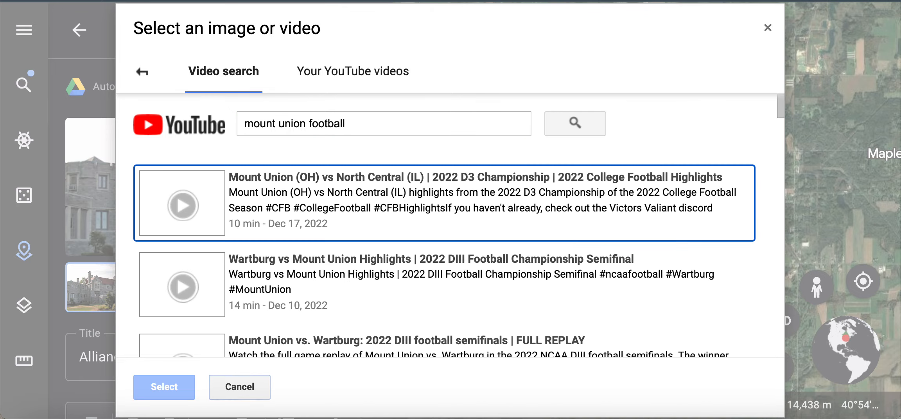
pyautogui.doubleClick(296, 220)
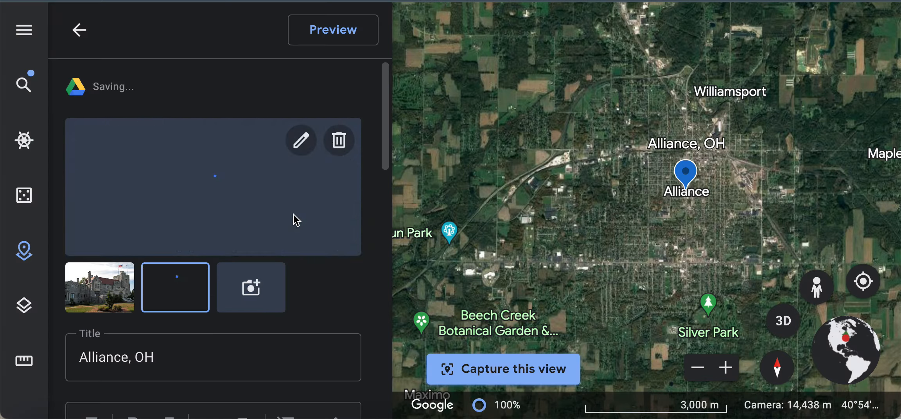
pyautogui.click(264, 301)
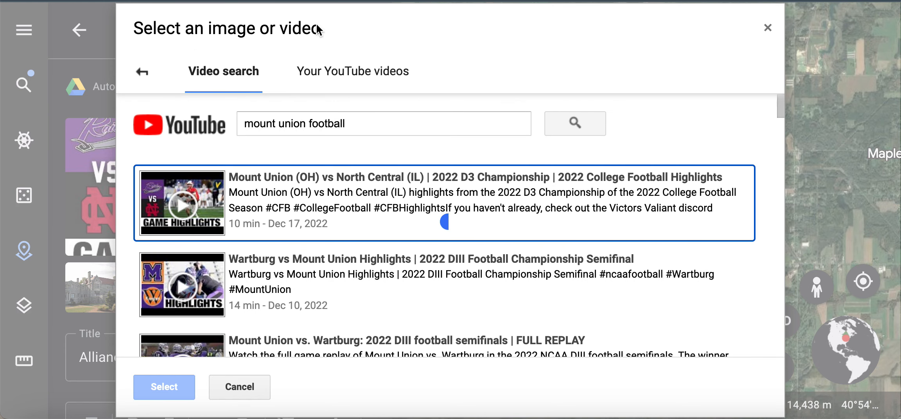
pyautogui.click(138, 71)
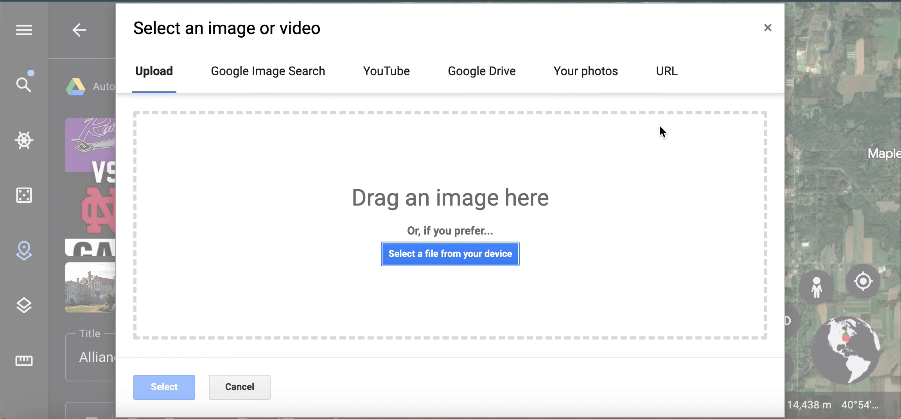
pyautogui.click(768, 27)
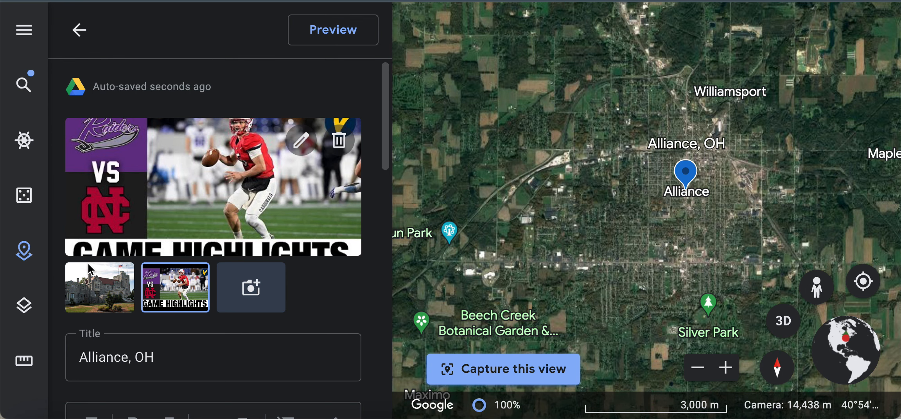
# Step: Extend the placemark description with ". It's famous for several"
pyautogui.scroll(-5, 89, 269)
pyautogui.click(224, 267)
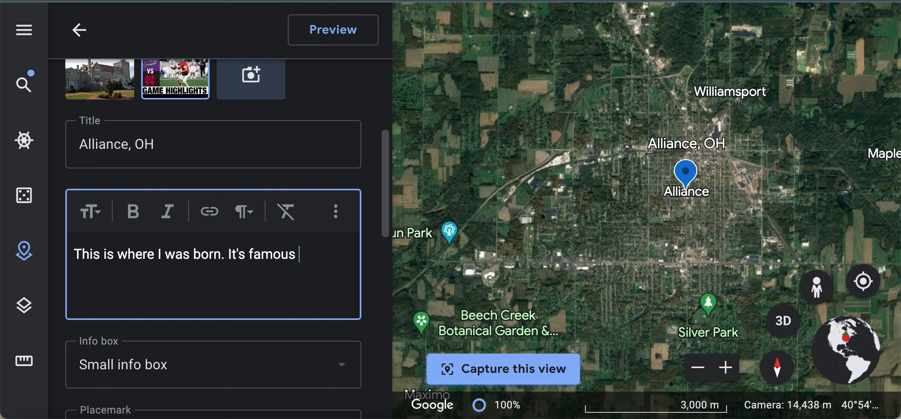
pyautogui.write(". It's famous for several important things....")
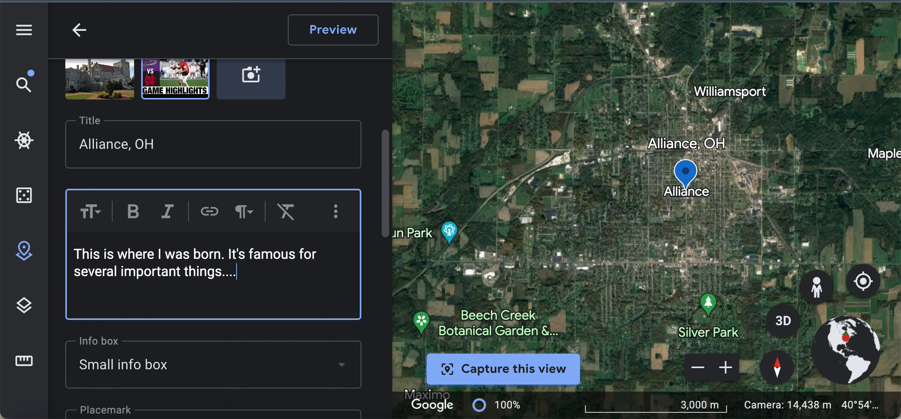
pyautogui.scroll(-2, 240, 340)
pyautogui.click(254, 301)
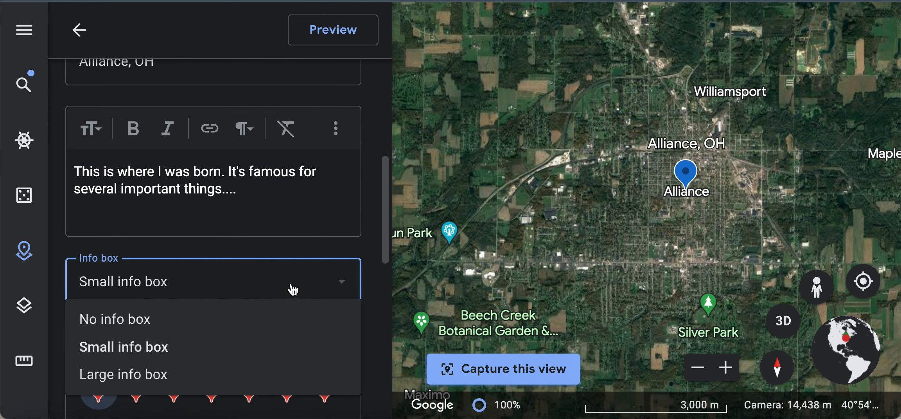
# Step: Keep the Small info box and change the Alliance, OH pin colour to dark purple
pyautogui.click(291, 248)
pyautogui.scroll(-5, 291, 249)
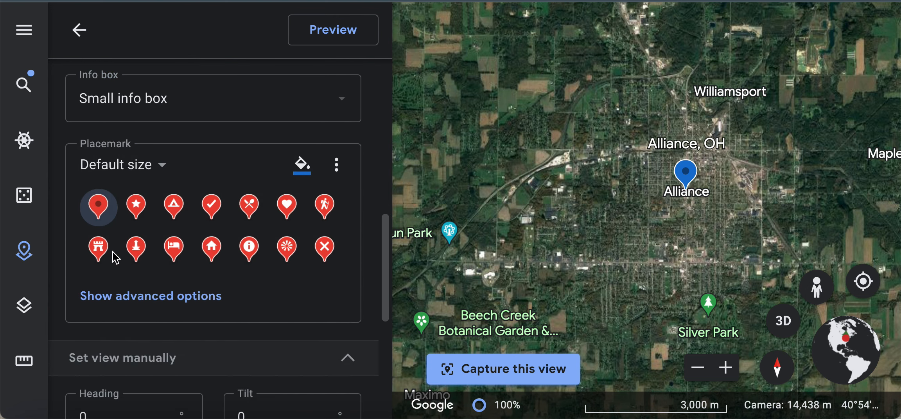
pyautogui.click(304, 168)
pyautogui.click(319, 181)
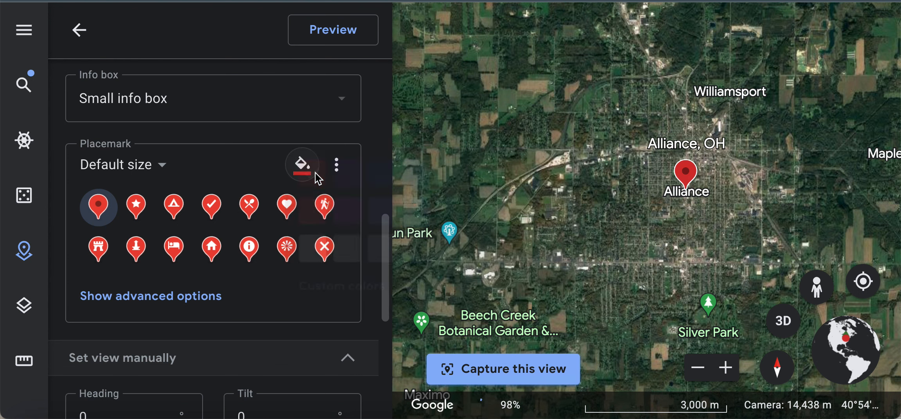
pyautogui.click(305, 166)
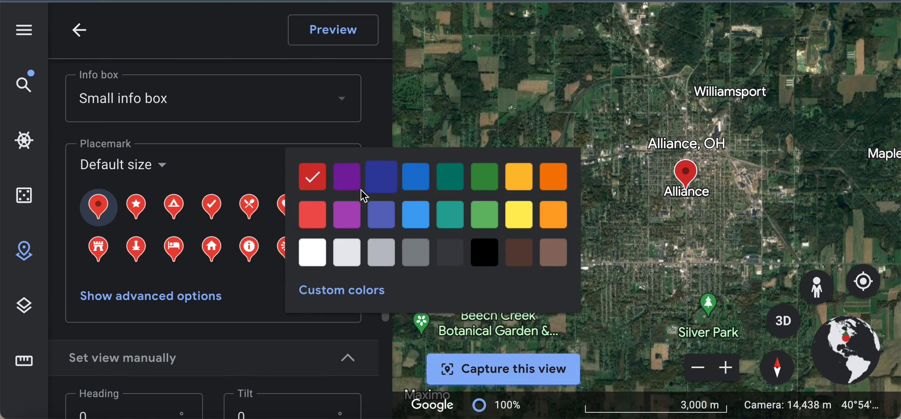
pyautogui.click(351, 182)
pyautogui.scroll(-7, 232, 172)
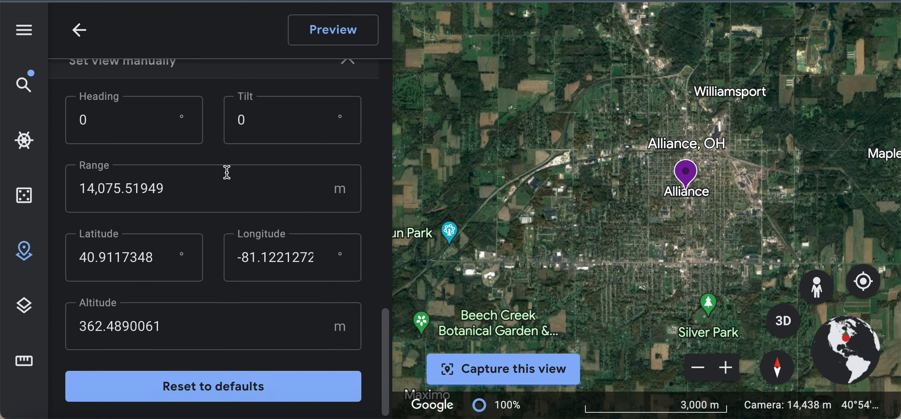
pyautogui.scroll(6, 227, 172)
# Step: Preview the info box through the building photo and Game Highlights video, then return to the project
pyautogui.click(318, 36)
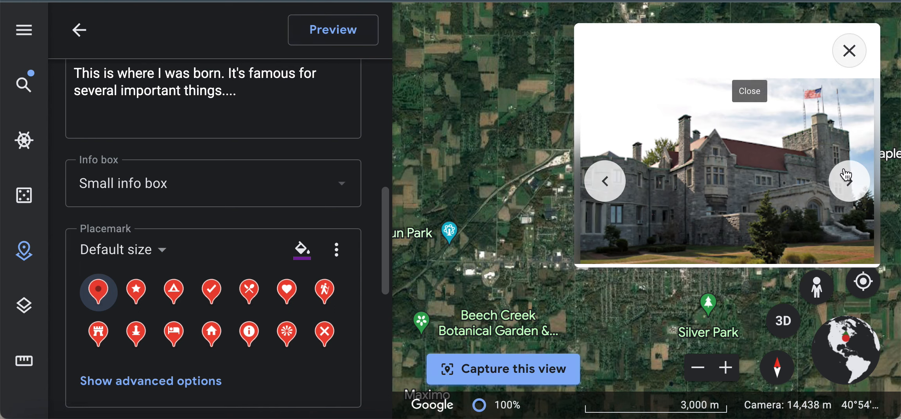
pyautogui.click(850, 181)
pyautogui.click(850, 180)
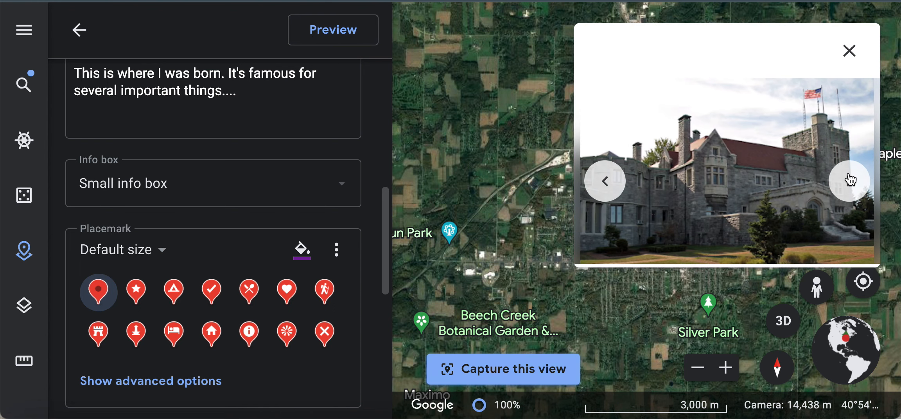
pyautogui.click(849, 180)
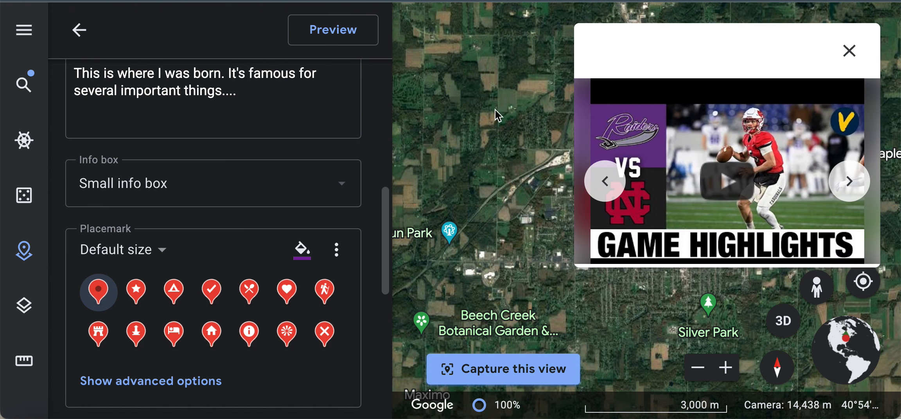
pyautogui.click(336, 44)
pyautogui.click(77, 29)
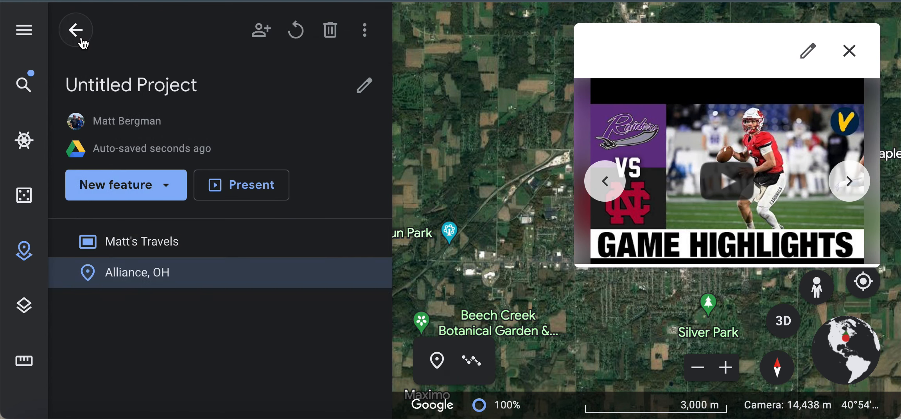
pyautogui.click(195, 247)
pyautogui.click(226, 186)
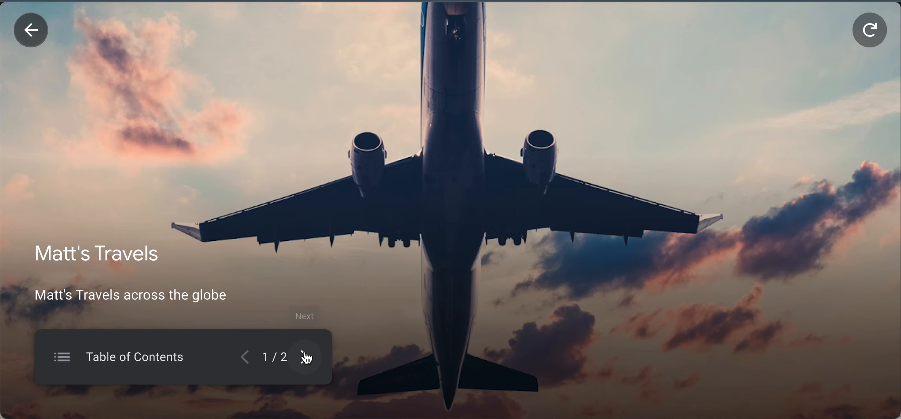
pyautogui.click(305, 356)
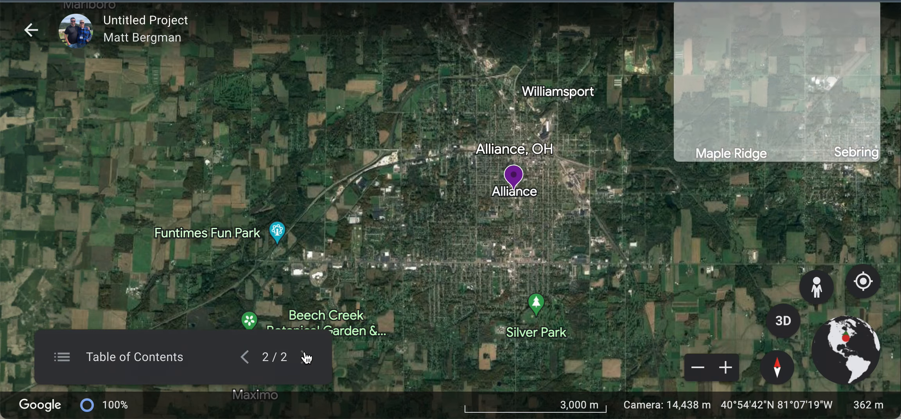
pyautogui.scroll(-3, 681, 210)
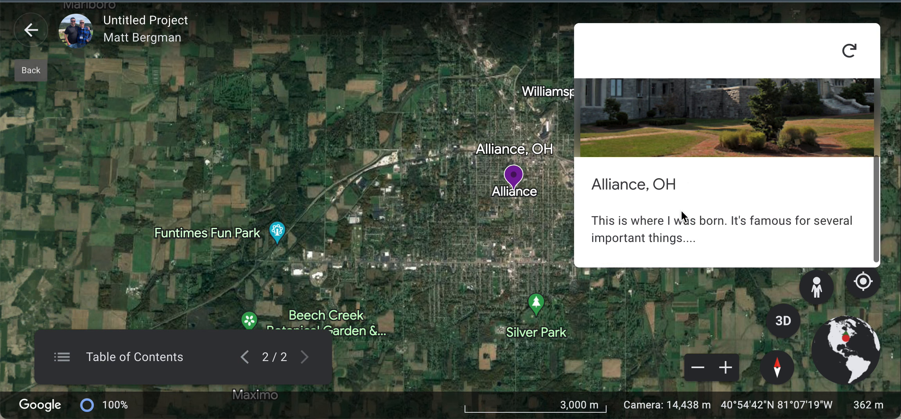
pyautogui.scroll(3, 681, 209)
pyautogui.scroll(-3, 681, 210)
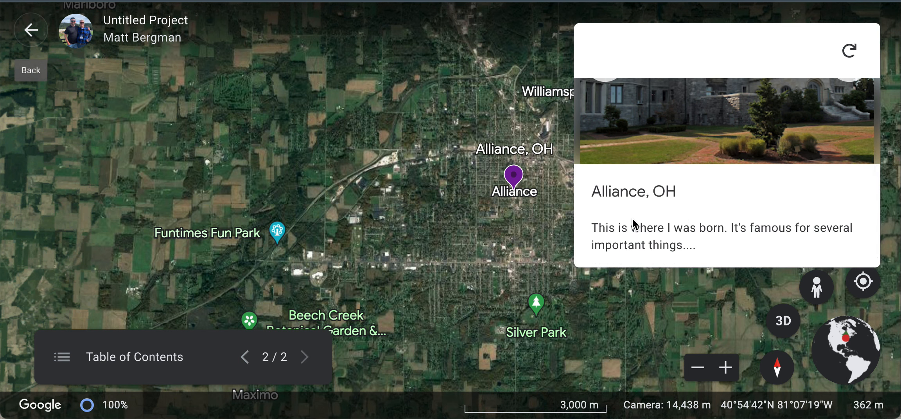
pyautogui.scroll(3, 674, 236)
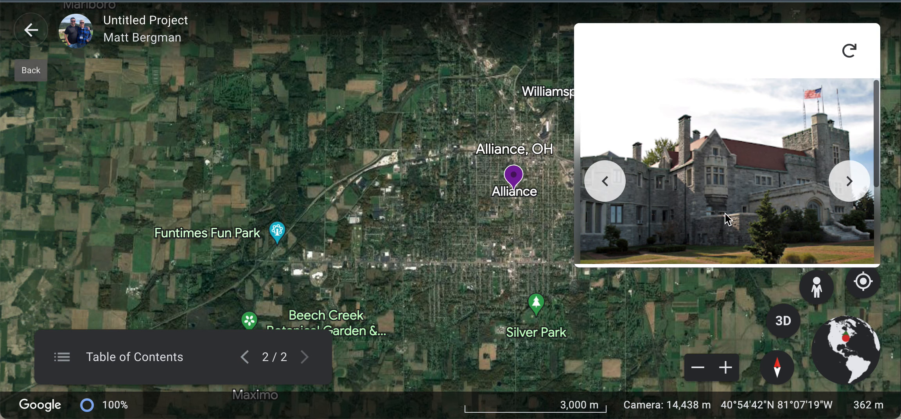
pyautogui.click(848, 182)
pyautogui.scroll(-3, 715, 197)
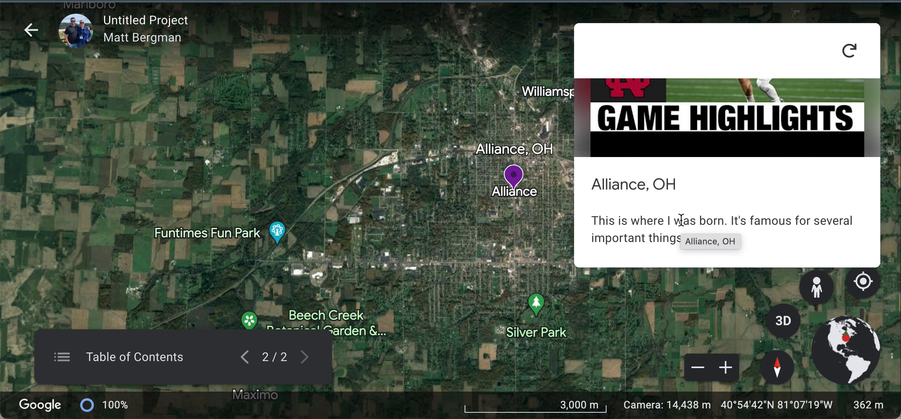
pyautogui.click(31, 30)
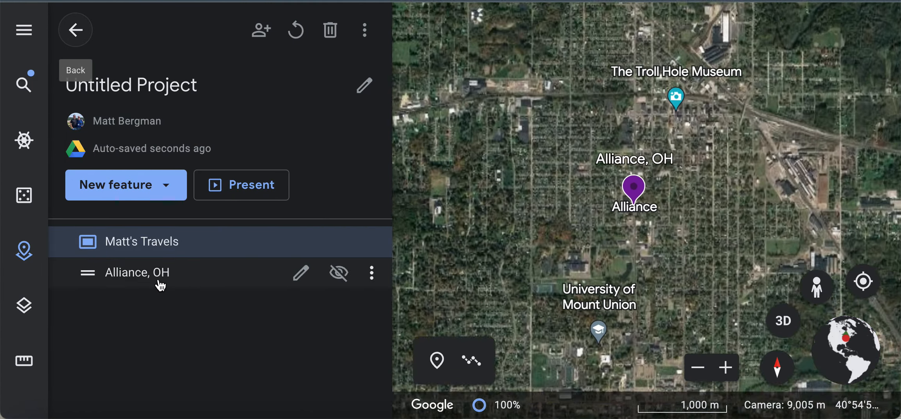
# Step: Search 'pitt', go to Pittsburgh, PA, and close the Pittsburgh info card
pyautogui.click(160, 285)
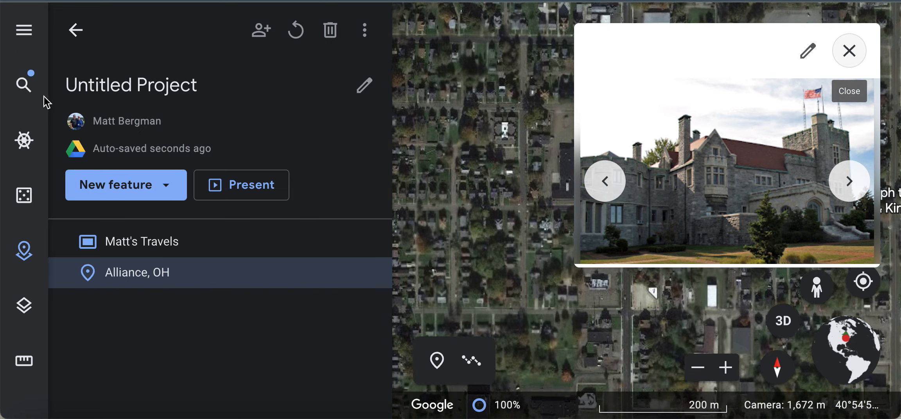
pyautogui.click(24, 84)
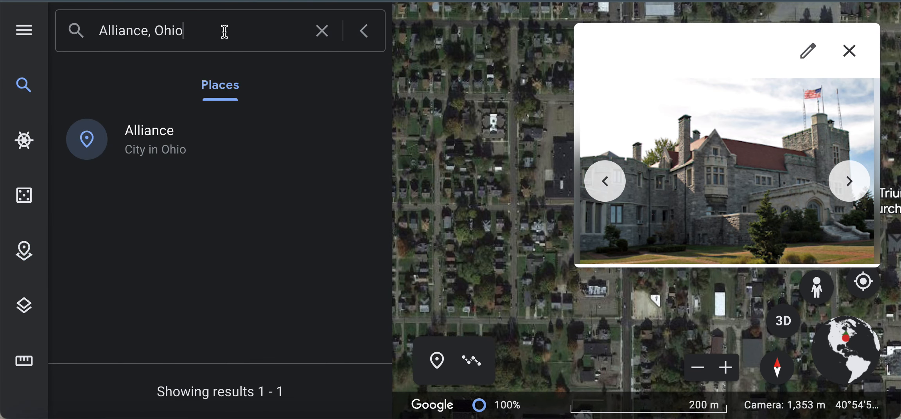
pyautogui.tripleClick(225, 31)
pyautogui.write('pitt')
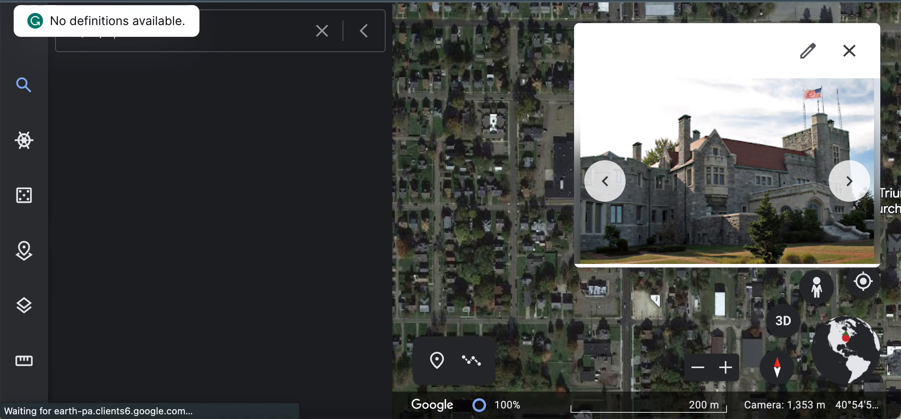
pyautogui.click(198, 149)
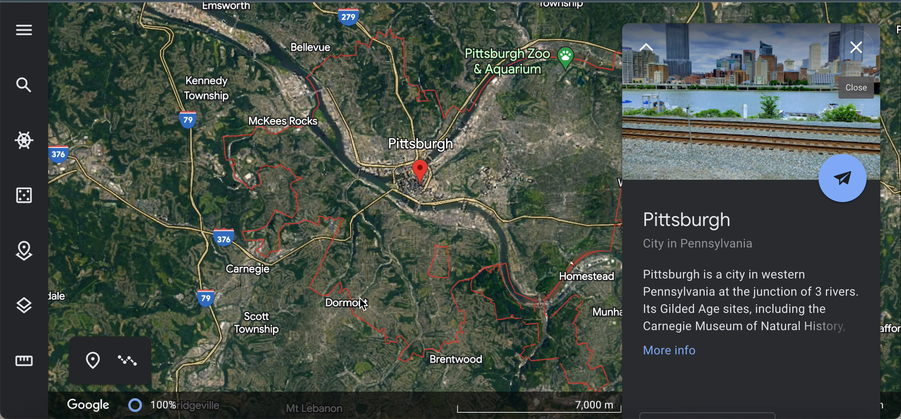
pyautogui.scroll(-5, 408, 218)
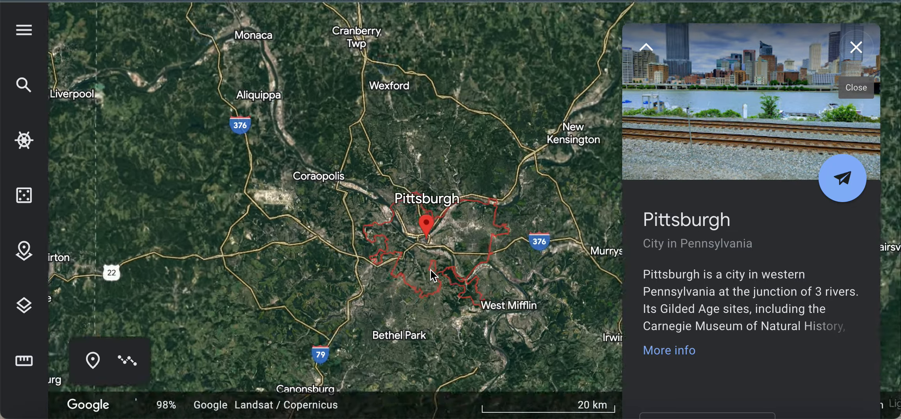
pyautogui.scroll(5, 431, 268)
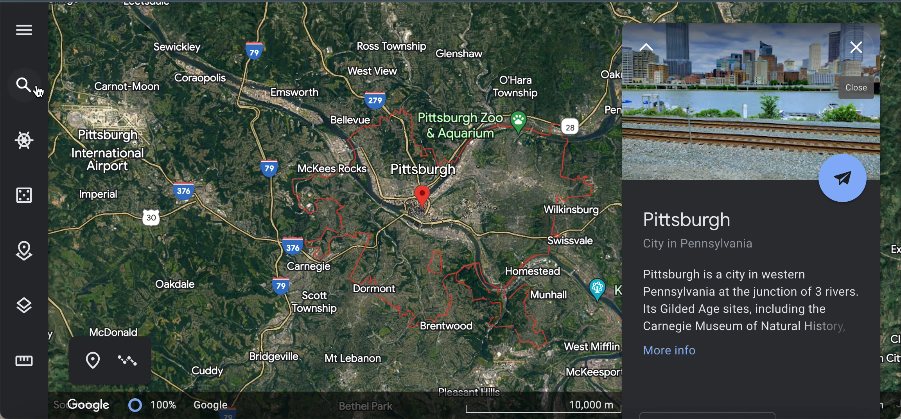
pyautogui.click(857, 49)
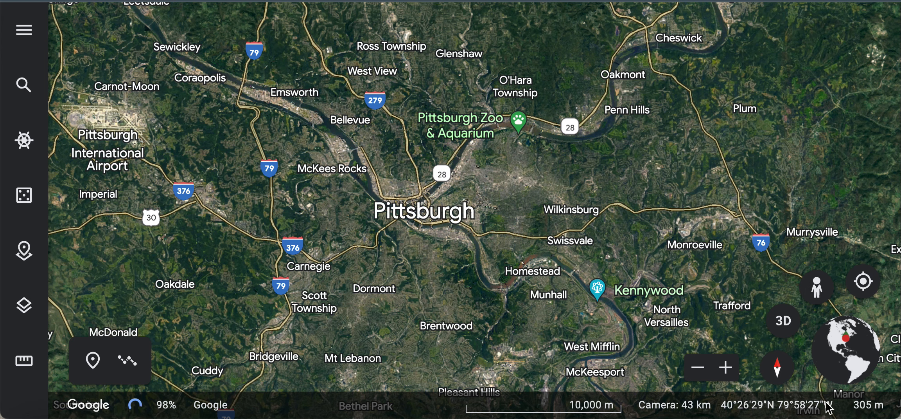
pyautogui.moveTo(816, 288); pyautogui.dragTo(210, 91)
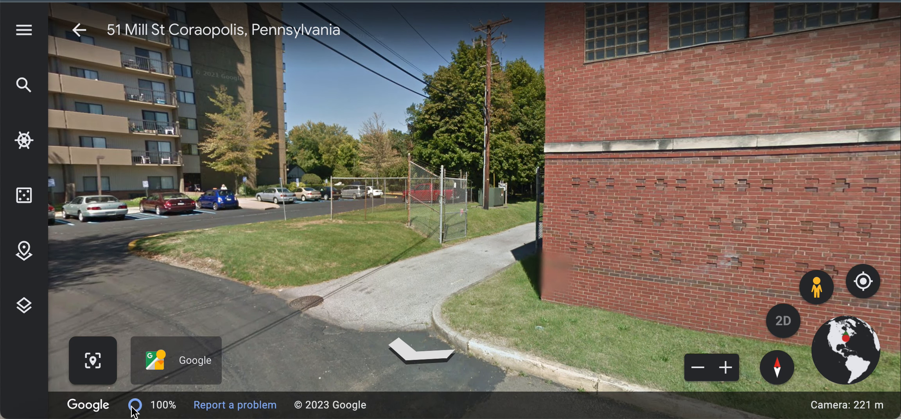
# Step: Capture this view as a 'Pittsburgh' placemark described "When I live it PBG I lived near the airport."
pyautogui.click(94, 364)
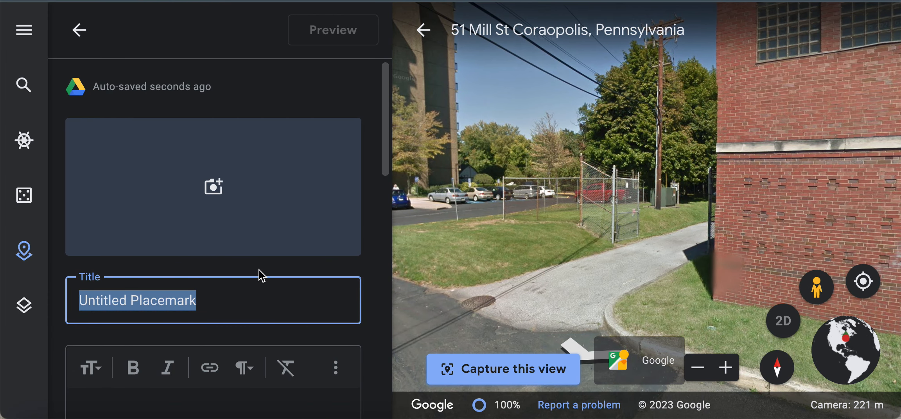
pyautogui.write('C')
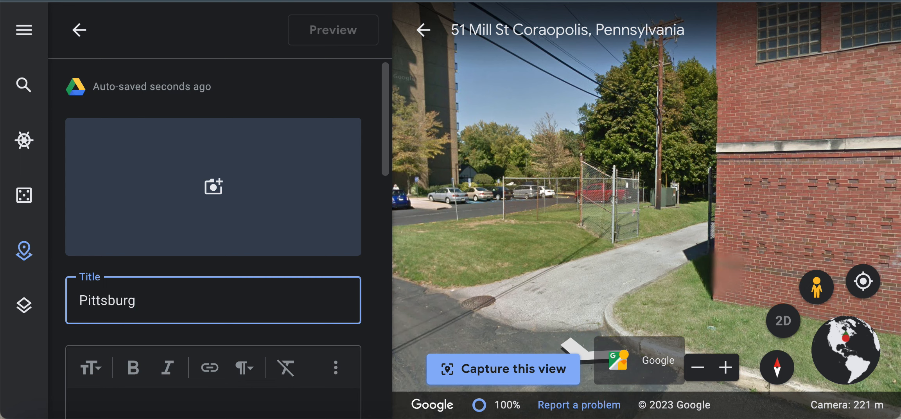
pyautogui.click(174, 377)
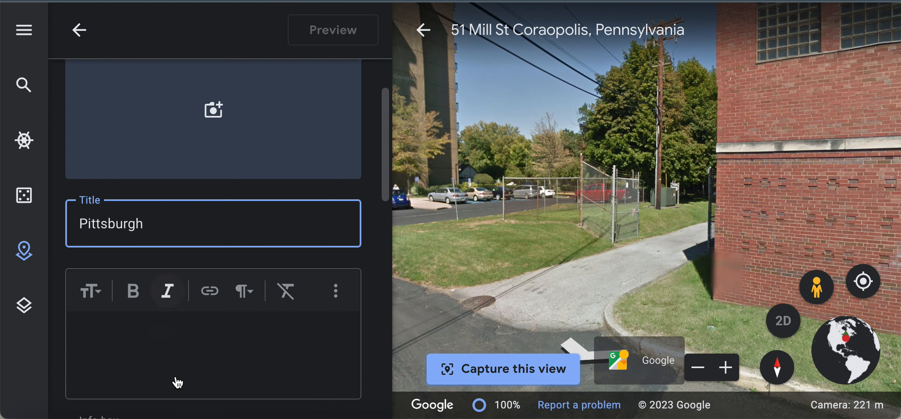
pyautogui.write('When I live it PG')
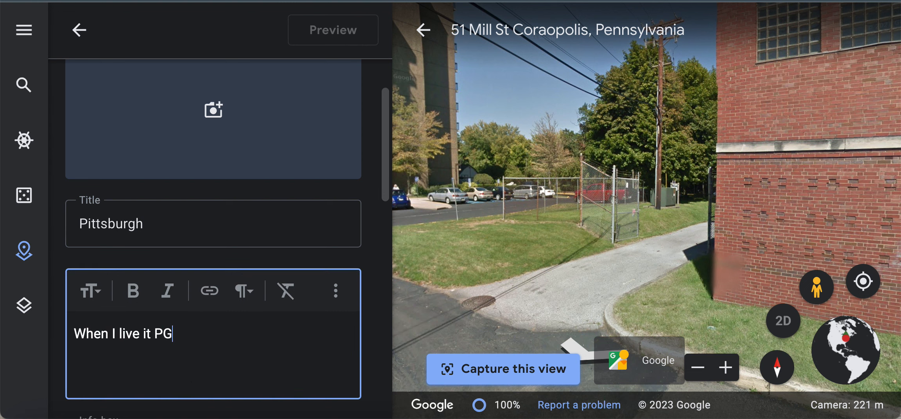
pyautogui.press('BackSpace')
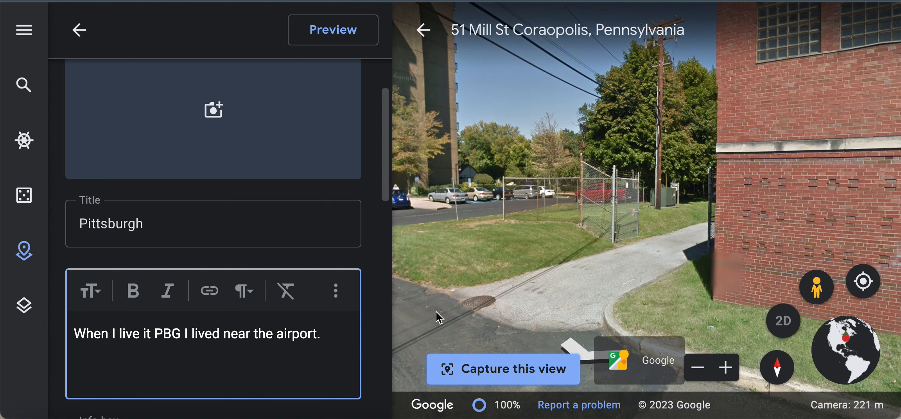
pyautogui.click(214, 110)
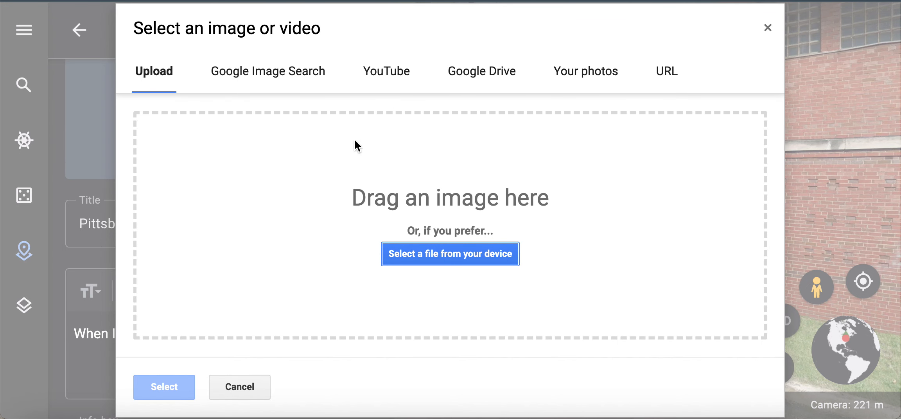
pyautogui.click(768, 28)
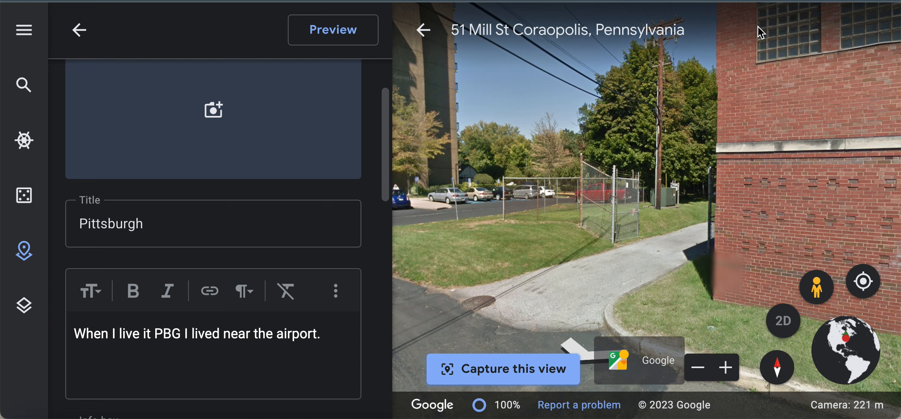
pyautogui.click(79, 30)
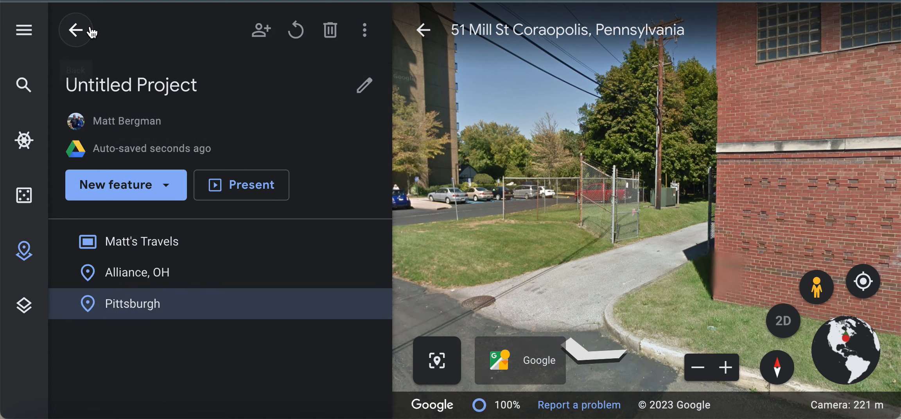
# Step: Present the project, advance to the Alliance, OH slide with page zoomed out, then exit
pyautogui.click(240, 188)
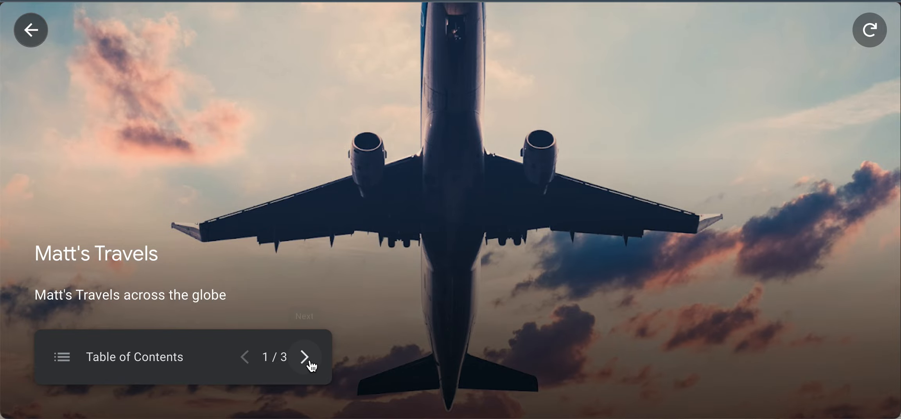
pyautogui.click(311, 364)
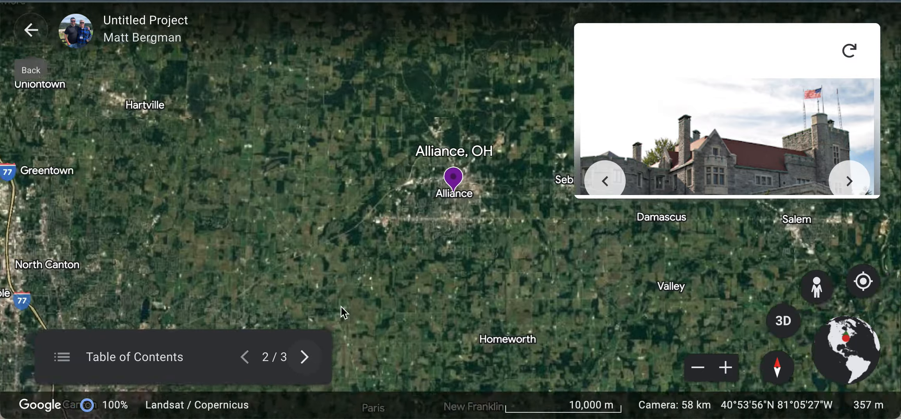
pyautogui.scroll(-2, 807, 142)
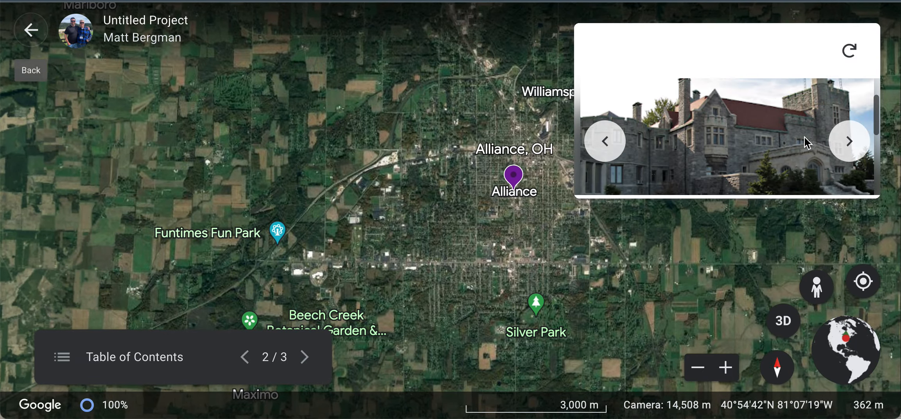
pyautogui.scroll(-3, 805, 141)
pyautogui.hotkey('ctrl', '-')
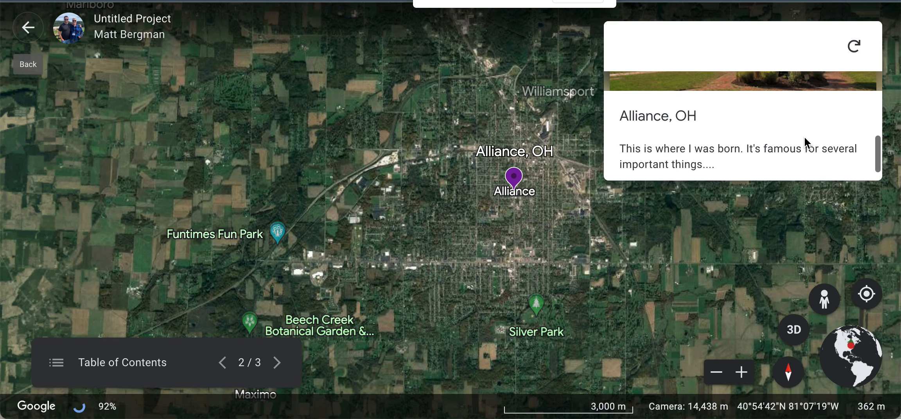
pyautogui.hotkey('ctrl', '-')
pyautogui.scroll(3, 804, 136)
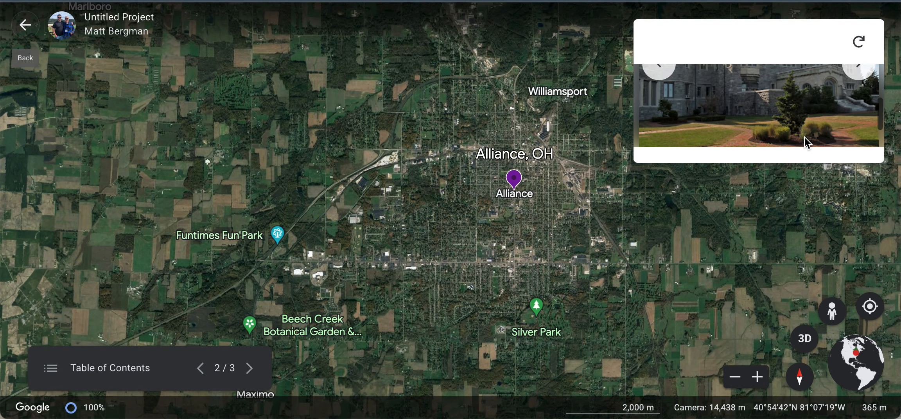
pyautogui.scroll(1, 815, 132)
pyautogui.scroll(-3, 815, 130)
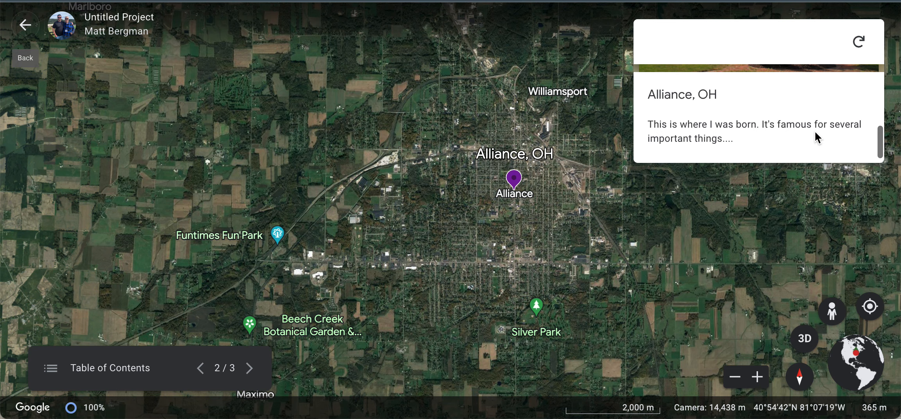
pyautogui.scroll(3, 815, 130)
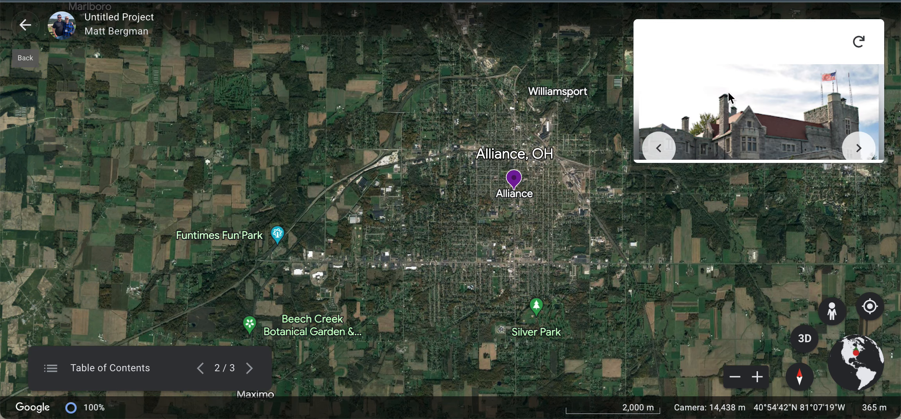
pyautogui.click(19, 28)
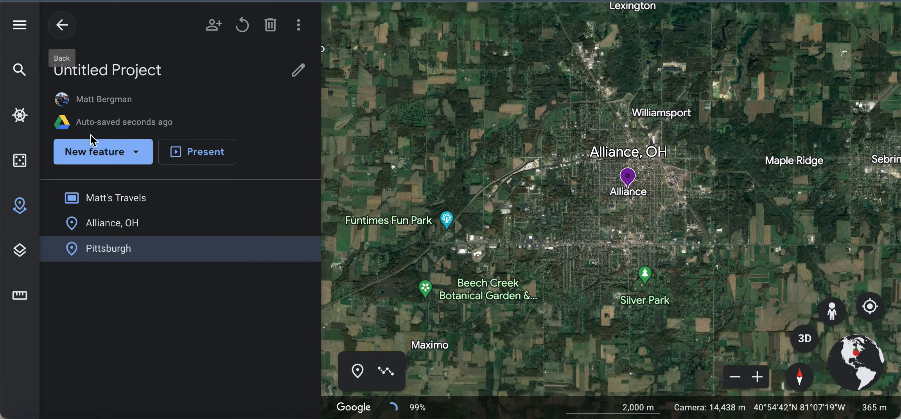
# Step: Open the Alliance, OH placemark editor and preview its info box
pyautogui.click(270, 223)
pyautogui.scroll(-5, 174, 235)
pyautogui.click(285, 28)
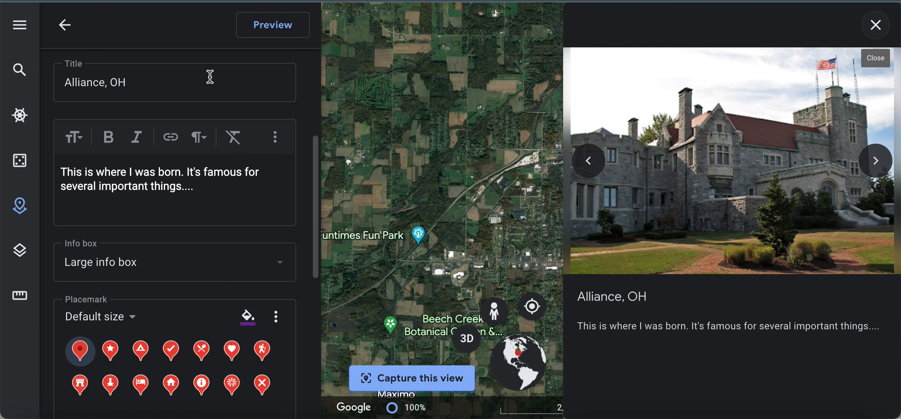
# Step: Close the placemark editor and start presenting from the Matt's Travels title slide
pyautogui.click(63, 24)
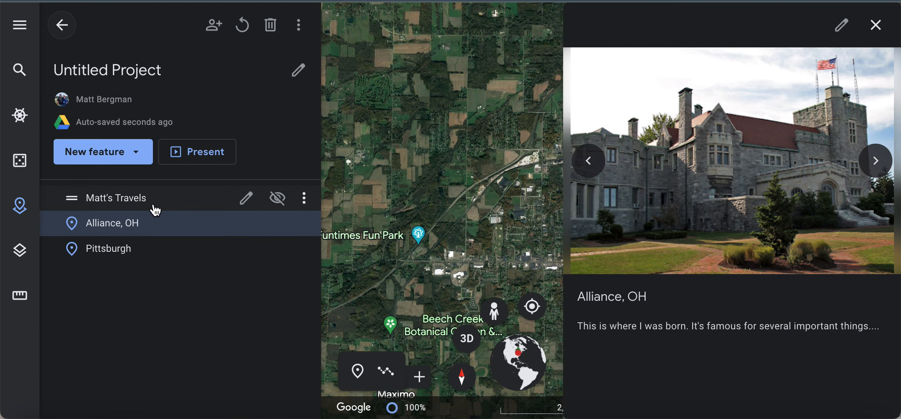
pyautogui.click(211, 155)
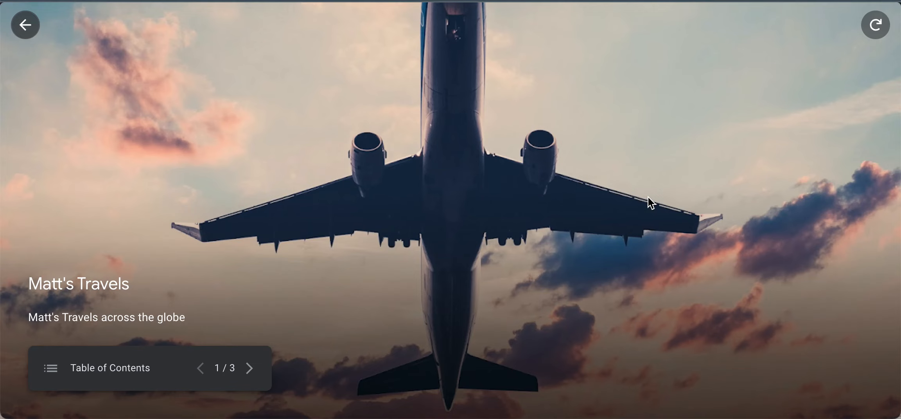
# Step: Advance through the Alliance, OH and Pittsburgh slides, look around Mill St, then exit the presentation
pyautogui.click(249, 368)
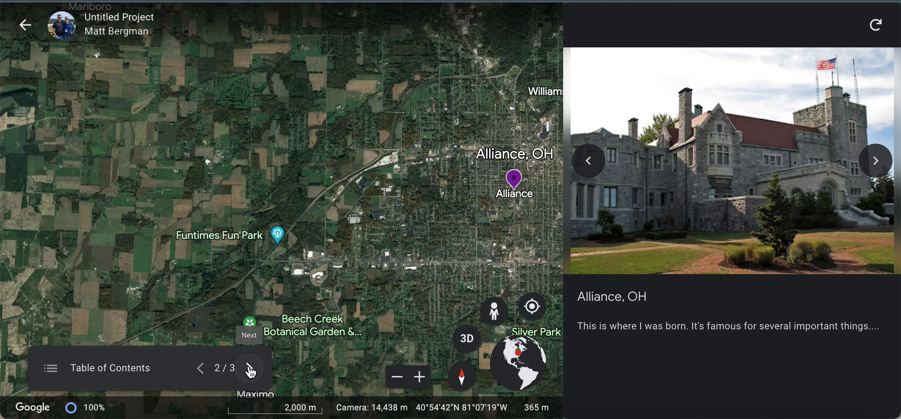
pyautogui.click(249, 369)
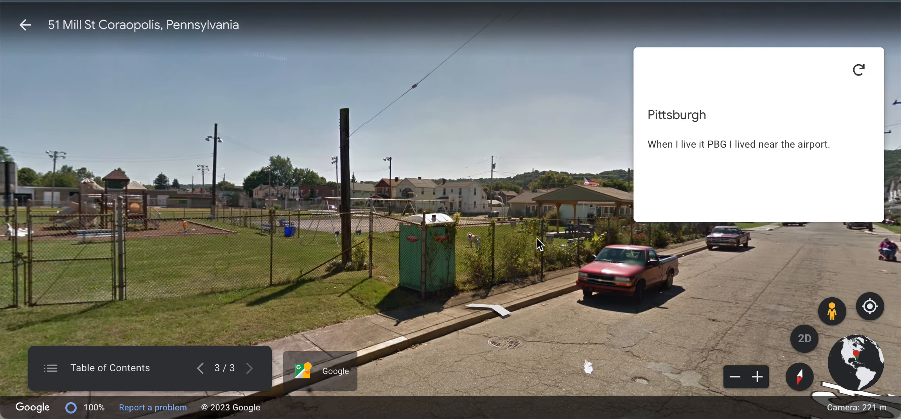
pyautogui.moveTo(537, 239); pyautogui.dragTo(577, 108)
pyautogui.click(25, 25)
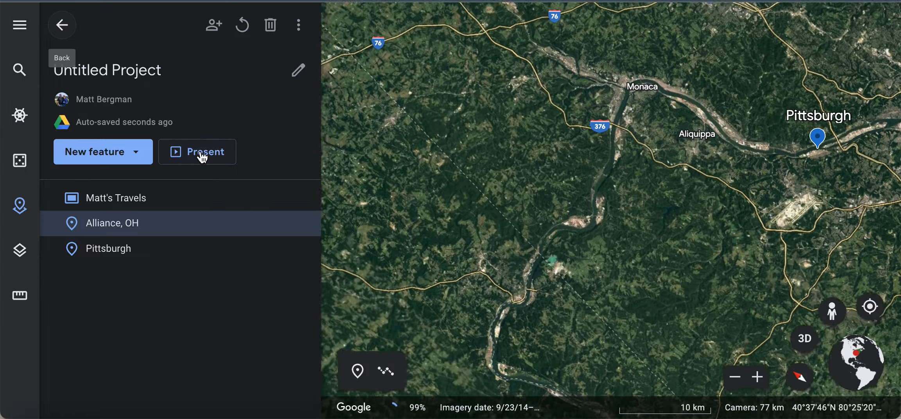
pyautogui.click(203, 157)
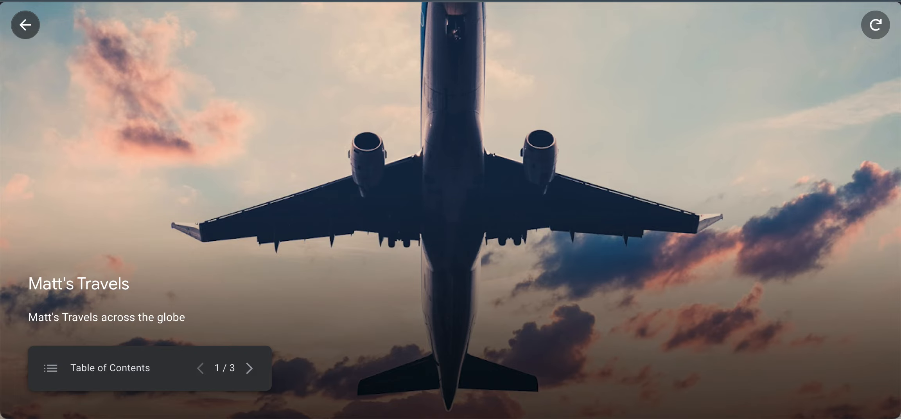
pyautogui.click(25, 32)
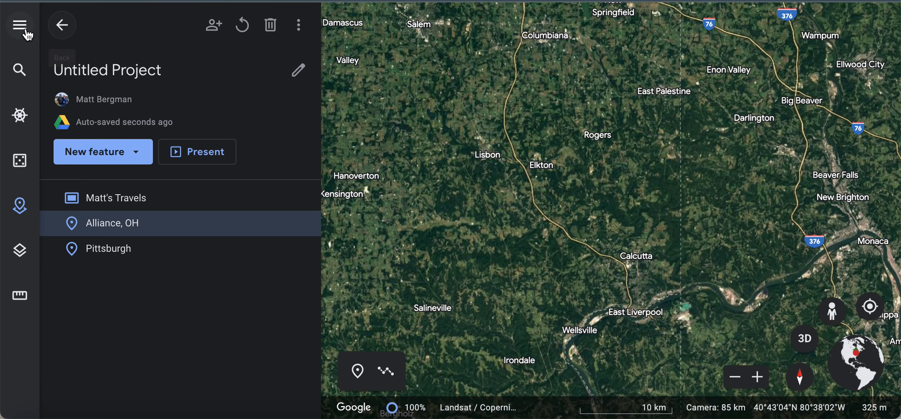
# Step: Change the project's General access from Restricted to 'Anyone with the link'
pyautogui.click(212, 31)
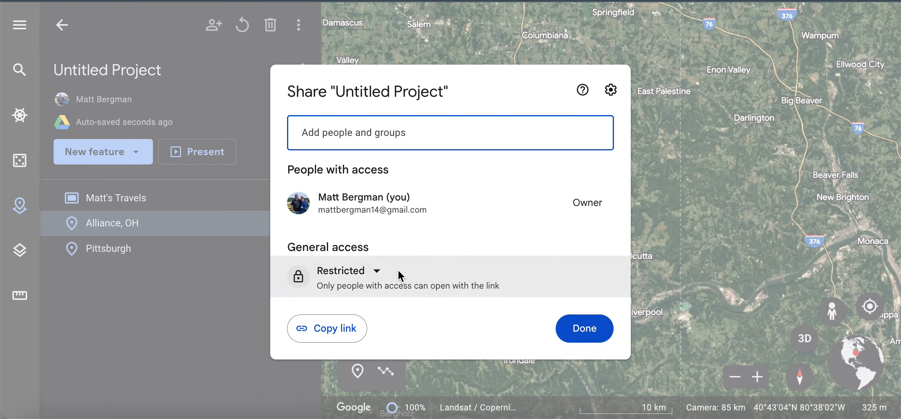
pyautogui.click(363, 270)
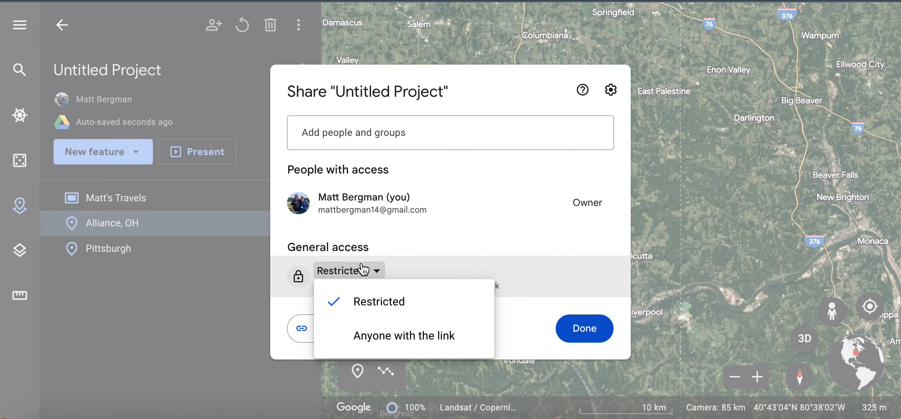
pyautogui.click(397, 341)
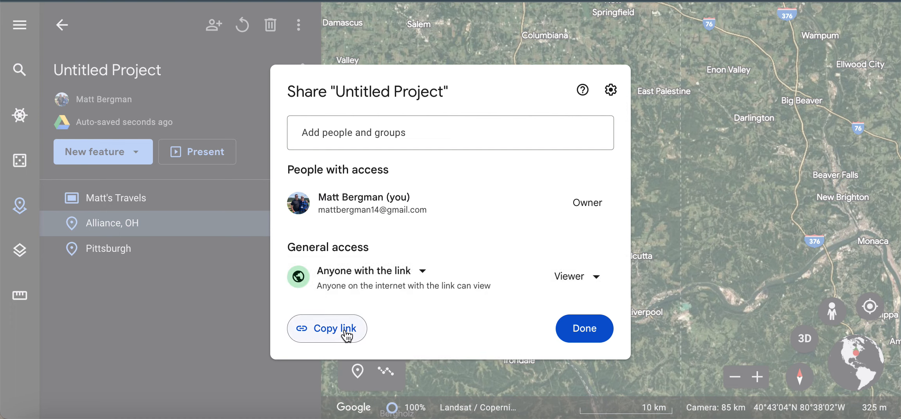
pyautogui.click(363, 134)
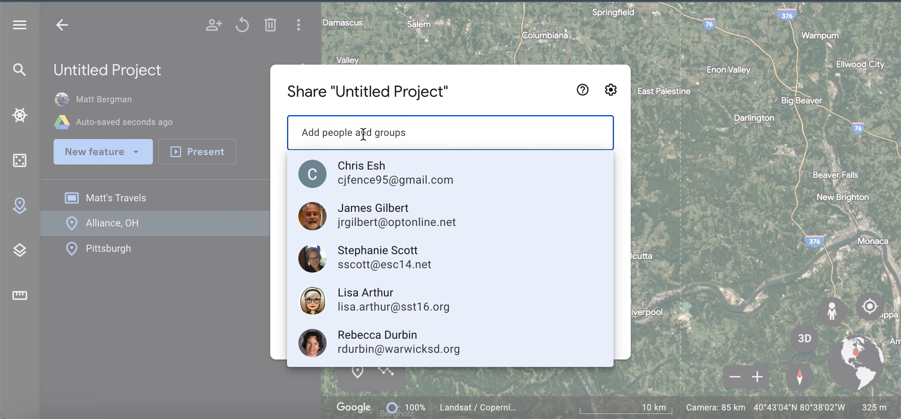
pyautogui.click(510, 95)
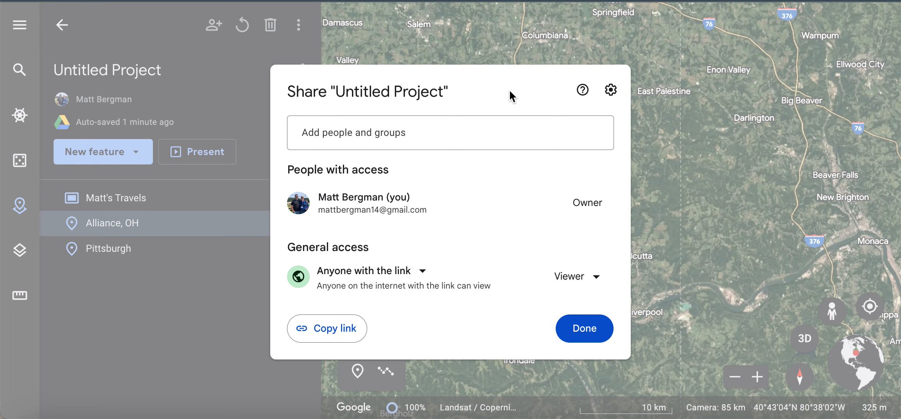
pyautogui.click(588, 335)
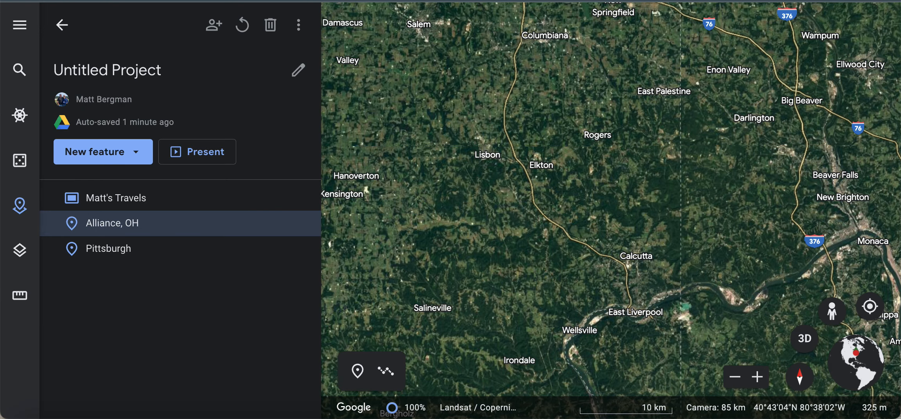
# Step: Copy the project's share link and paste it into the address bar to open it
pyautogui.click(214, 25)
pyautogui.click(332, 336)
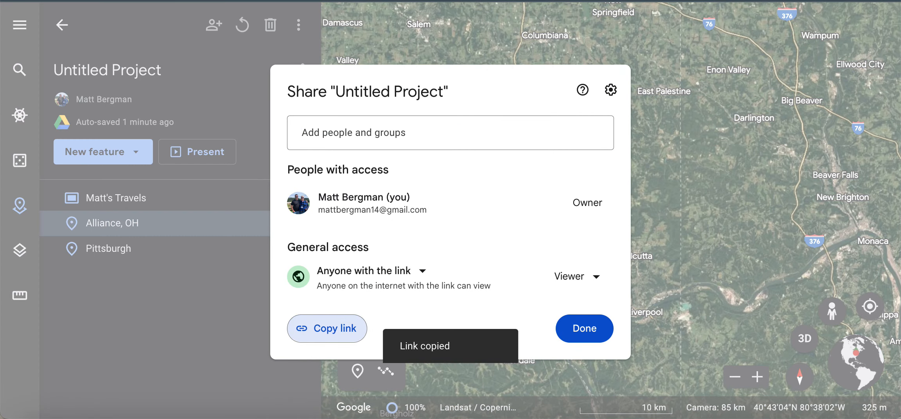
pyautogui.press('super+v')
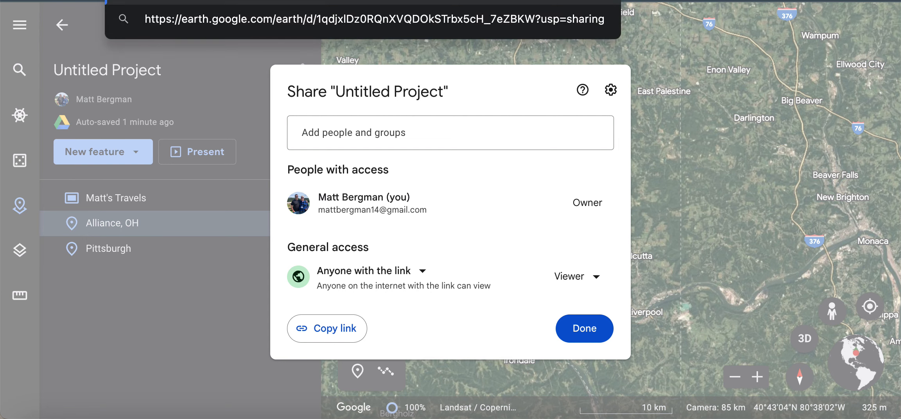
pyautogui.press('Return')
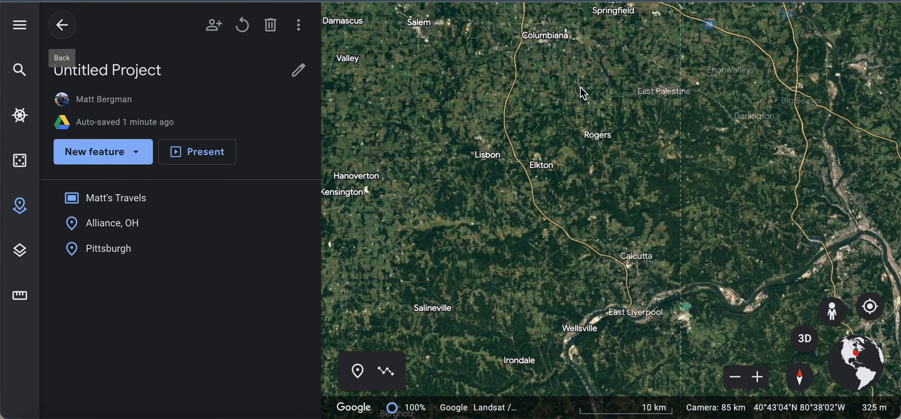
# Step: Start the presentation and jump to the Pittsburgh slide, 3 of 3, via the table of contents
pyautogui.click(209, 157)
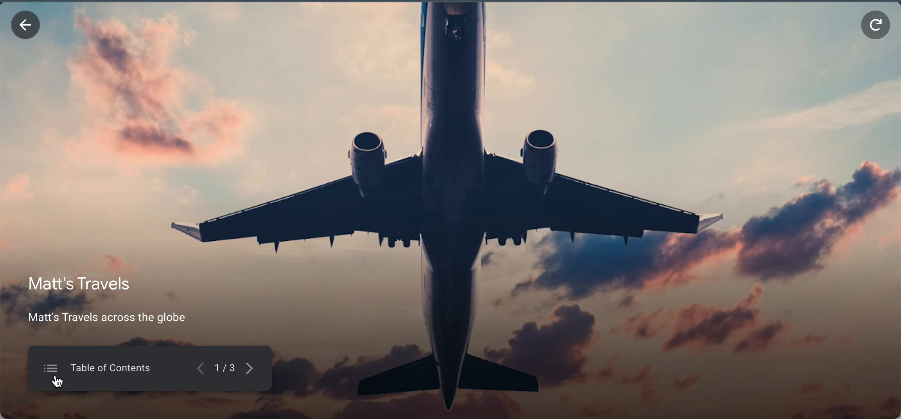
pyautogui.click(58, 379)
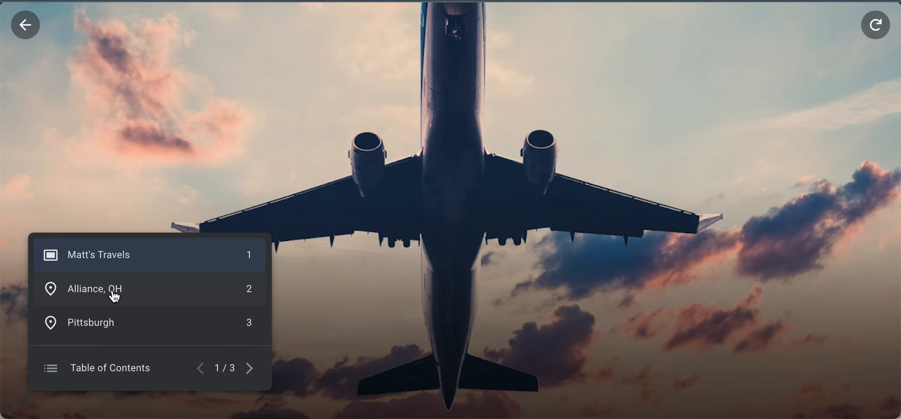
pyautogui.click(116, 321)
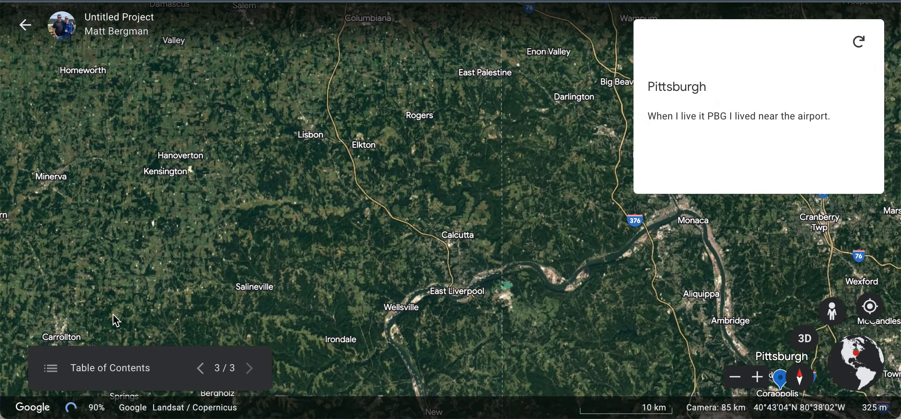